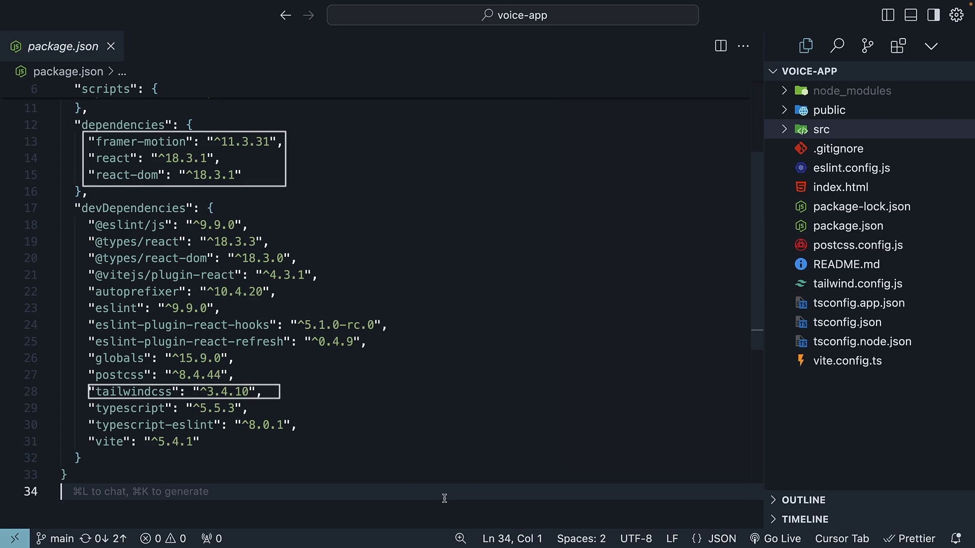
Open App.tsx from the src folder and place the cursor on its last line.
left_click(914, 129)
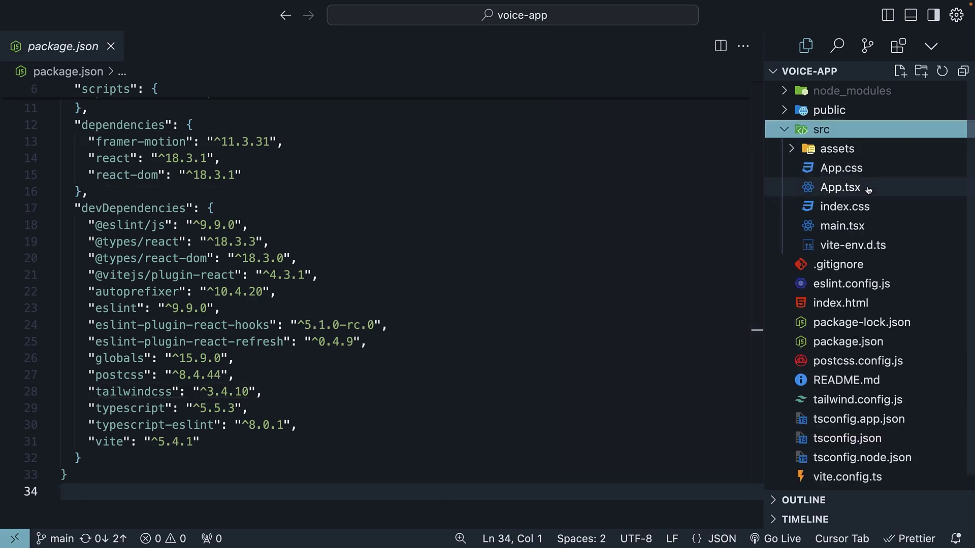
left_click(841, 188)
left_click(589, 356)
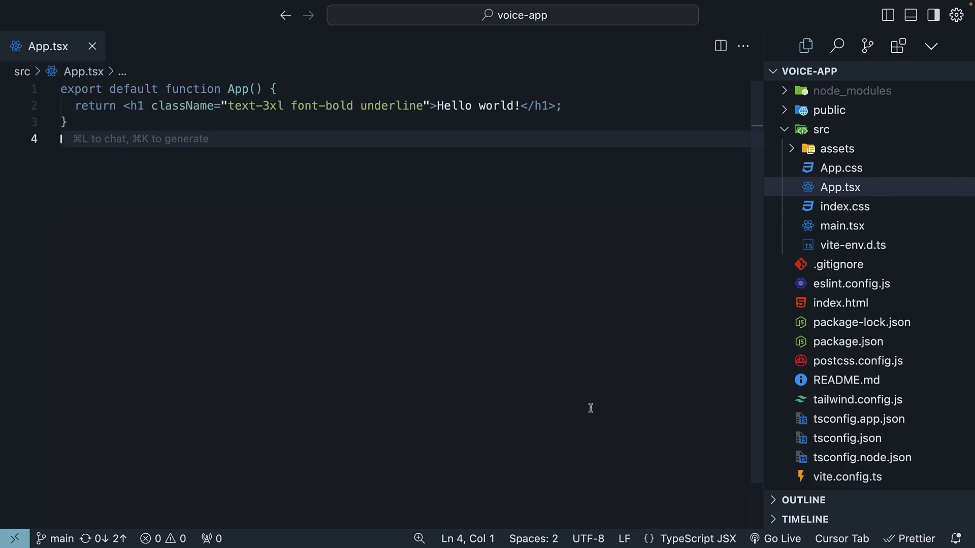
Have the AI rewrite App.tsx as a two-player Tic-Tac-Toe game with a green winning line, and save all.
key("super+k")
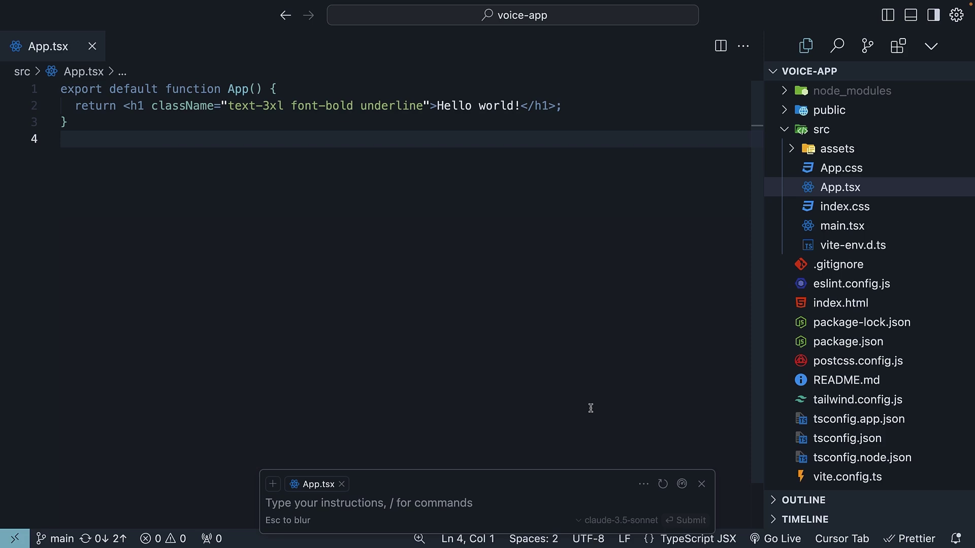
type("listening.")
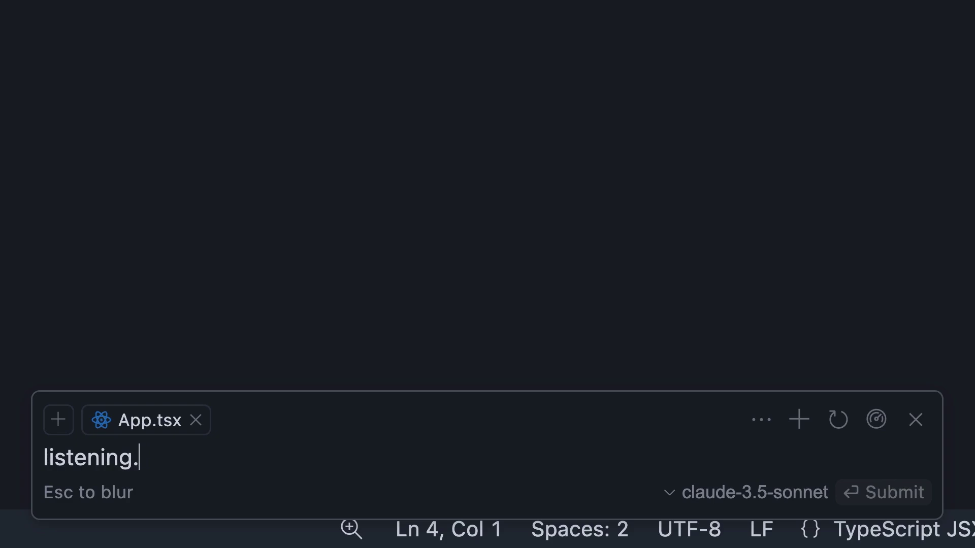
key("ctrl+a")
key("BackSpace")
type("I'm a Tic-Tac-Toe game to the project with a three-cross-3 board that allows two players to play against each other. The board should update in real time as players make their moves. Use React, Tailwind CSS and Framer Motion for the UI. Highlight the winning line in green.")
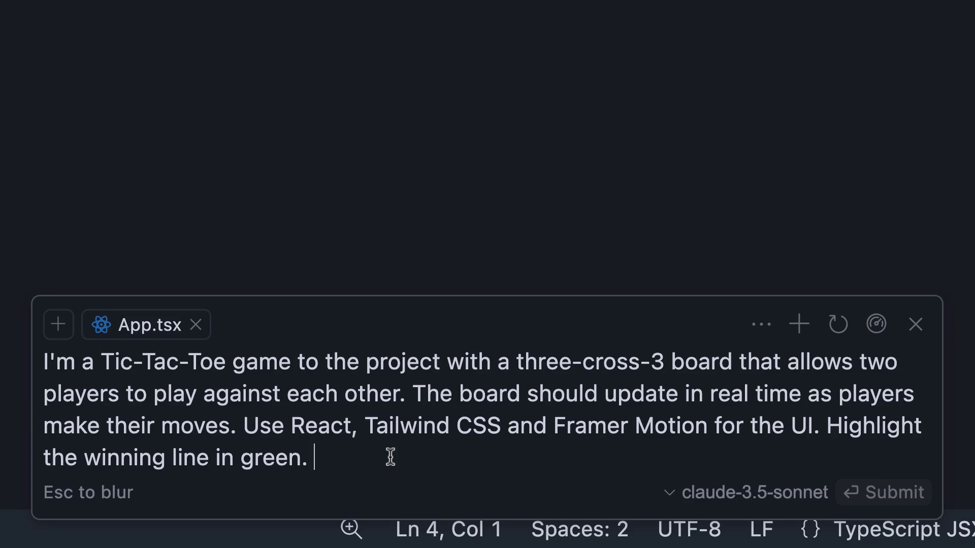
key("Return")
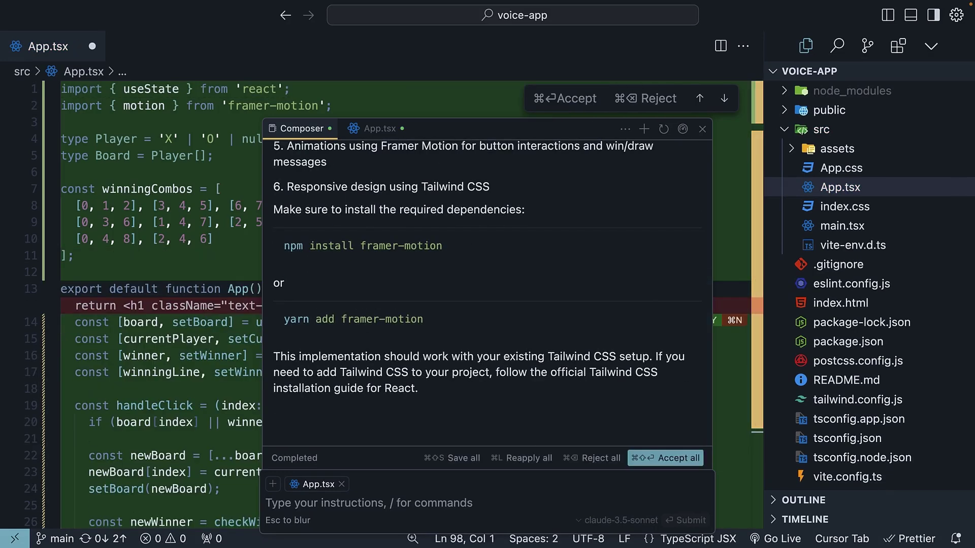
left_click(468, 462)
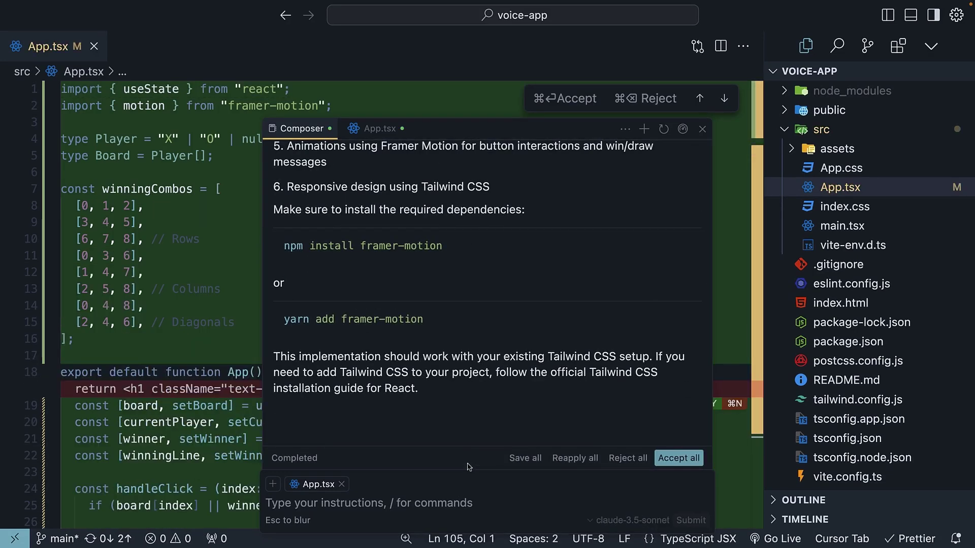
key("super+Tab")
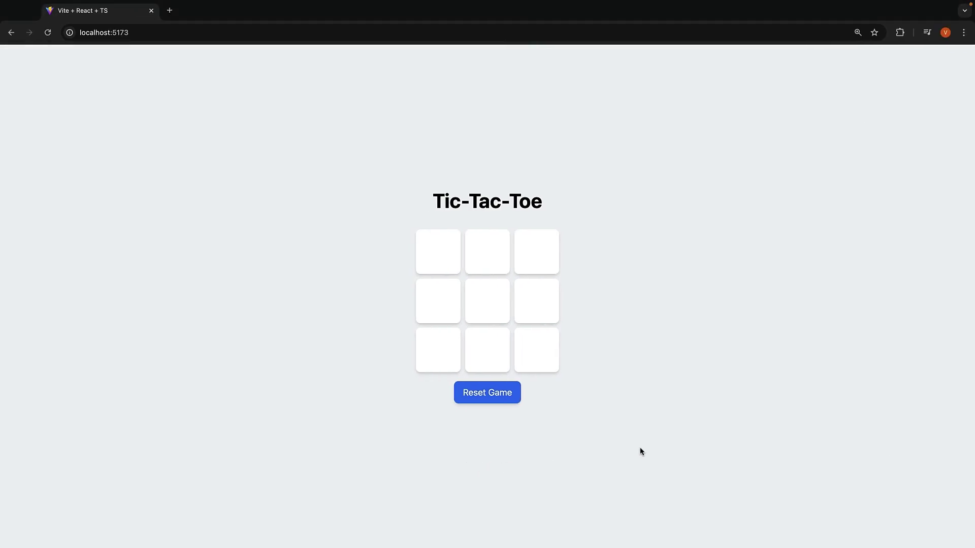
Play a game where Player X wins across the top row.
left_click(450, 265)
left_click(488, 302)
left_click(540, 252)
left_click(536, 312)
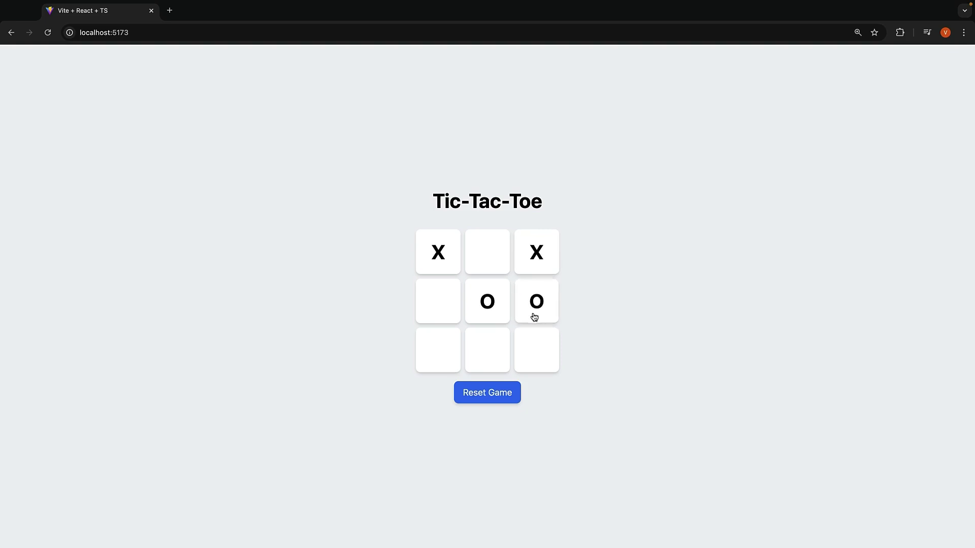
left_click(491, 258)
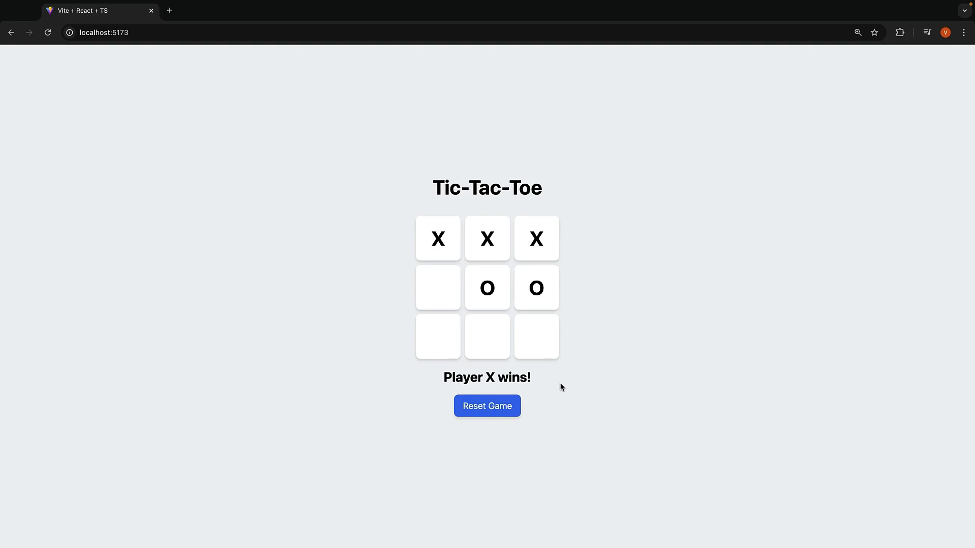
Reset the board and play a game where Player O wins on the diagonal.
left_click(492, 406)
left_click(438, 252)
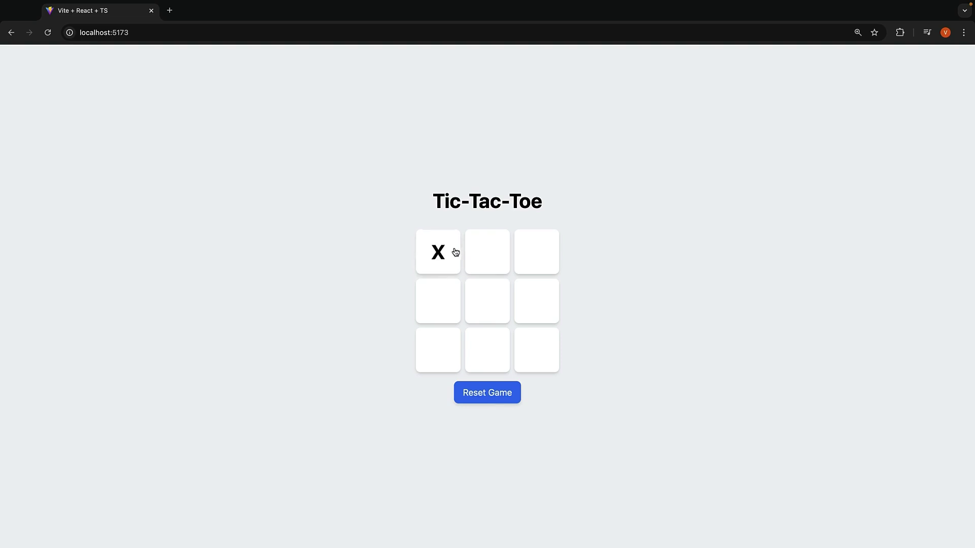
left_click(488, 302)
left_click(488, 252)
left_click(537, 252)
left_click(537, 302)
left_click(438, 351)
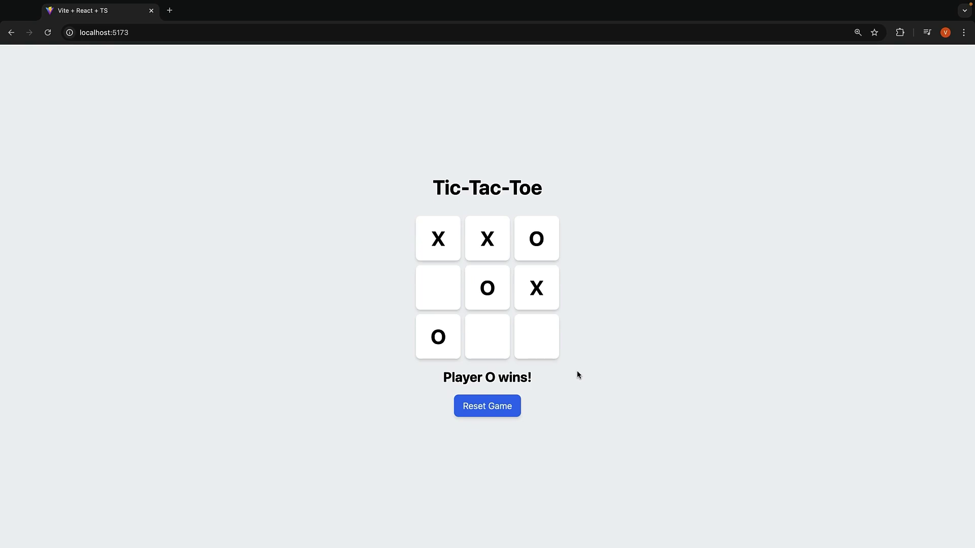
Submit the request for a win scoreboard with Reset Scores and a New Game button, and save the edits.
key("super+Tab")
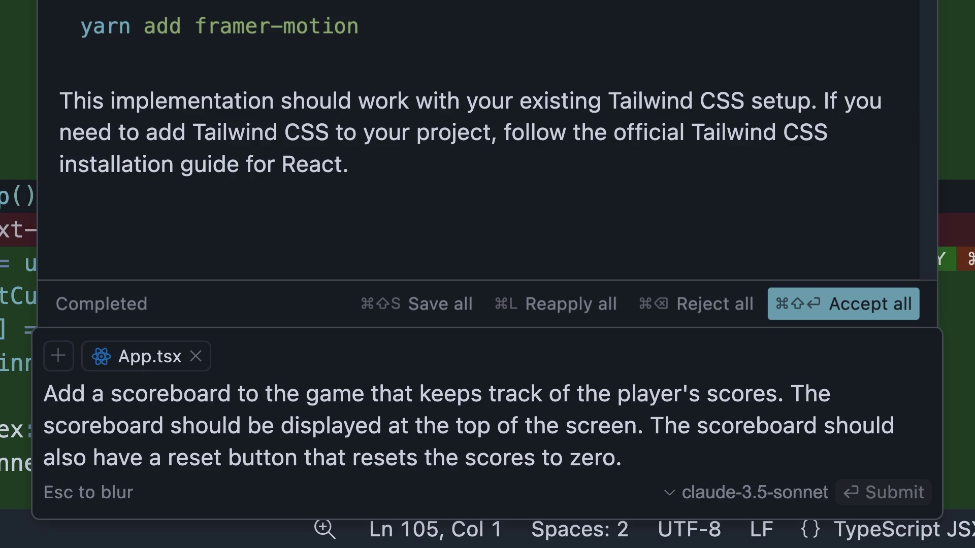
key("Return")
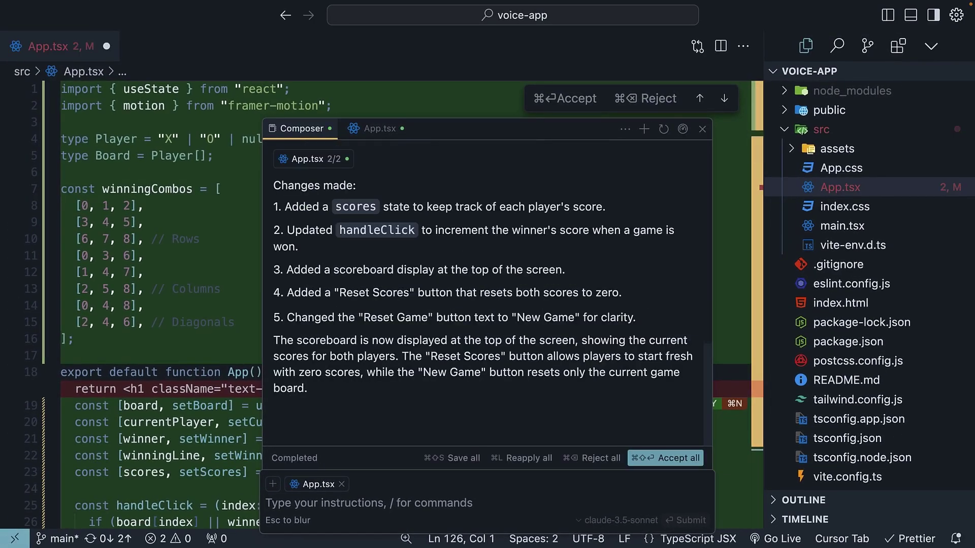
left_click(463, 462)
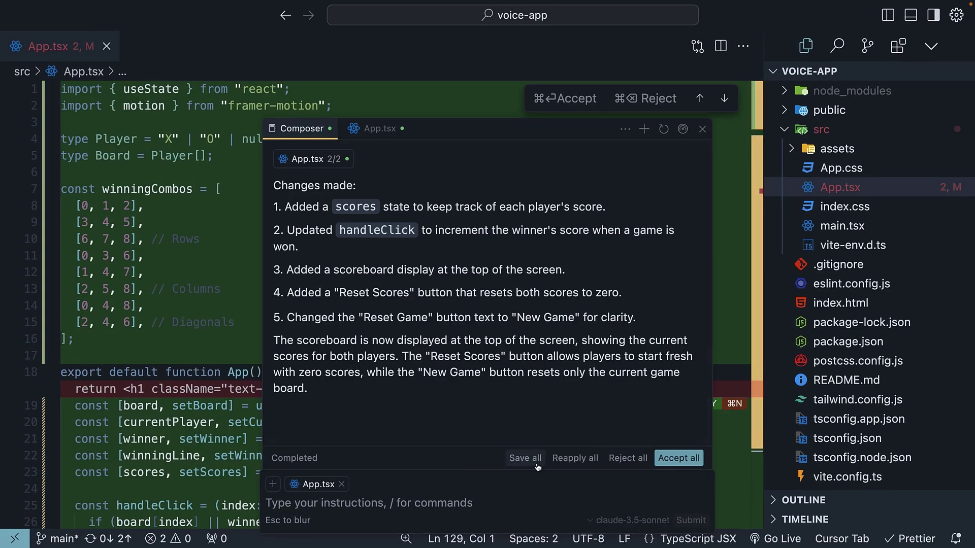
Play a game where X wins the top row, scoring X one win.
key("super+Tab")
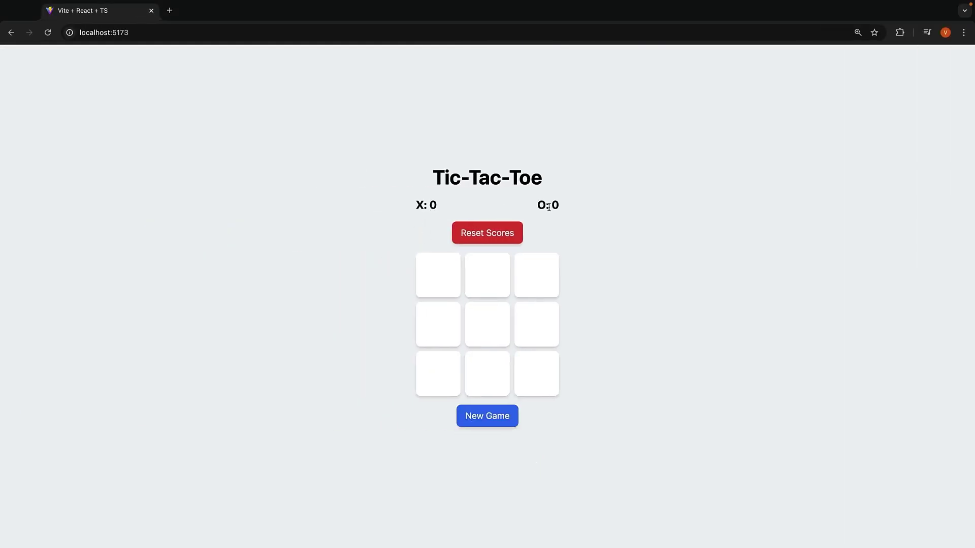
left_click(438, 276)
left_click(487, 325)
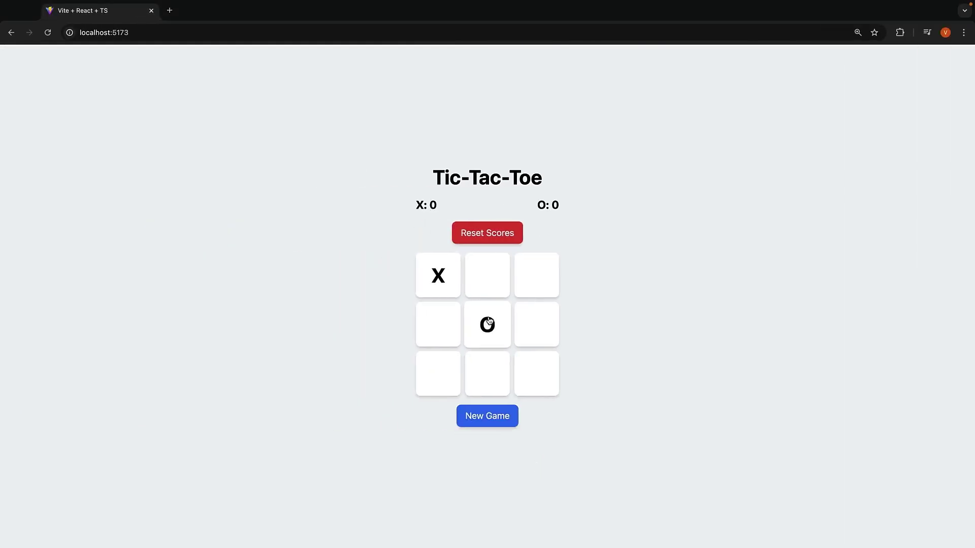
left_click(487, 276)
left_click(537, 324)
left_click(536, 276)
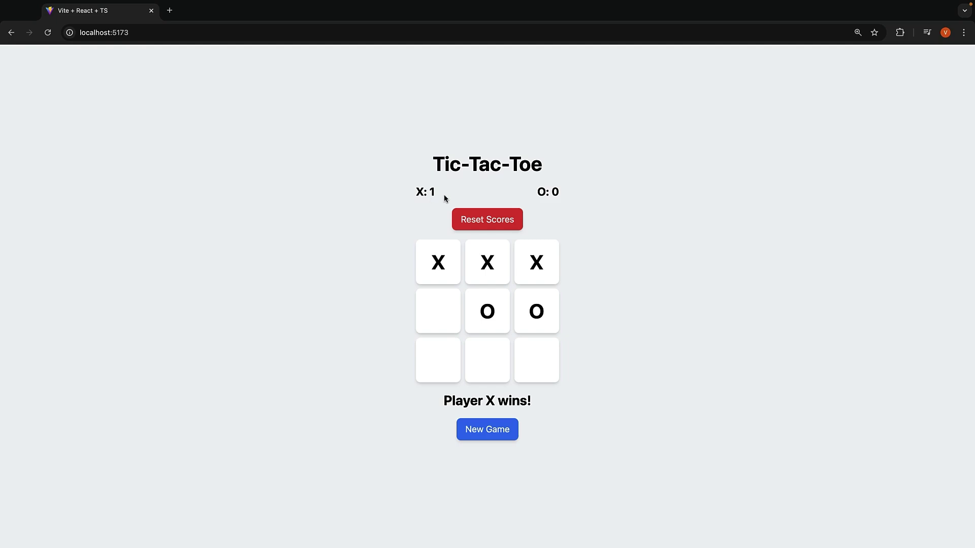
Start a New Game, let O win the middle row, then reset scores to 0–0.
left_click(486, 429)
left_click(439, 276)
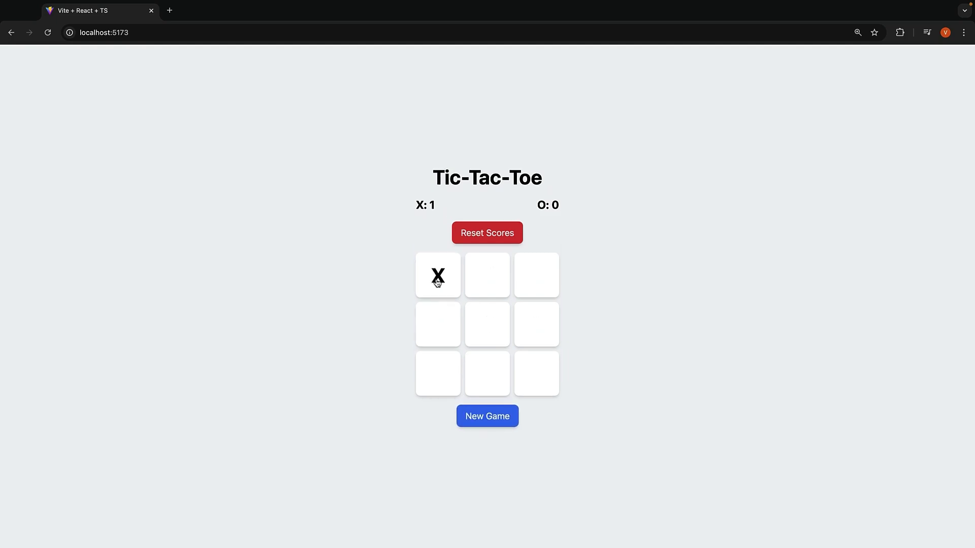
left_click(438, 325)
left_click(487, 276)
left_click(536, 325)
left_click(486, 374)
left_click(484, 329)
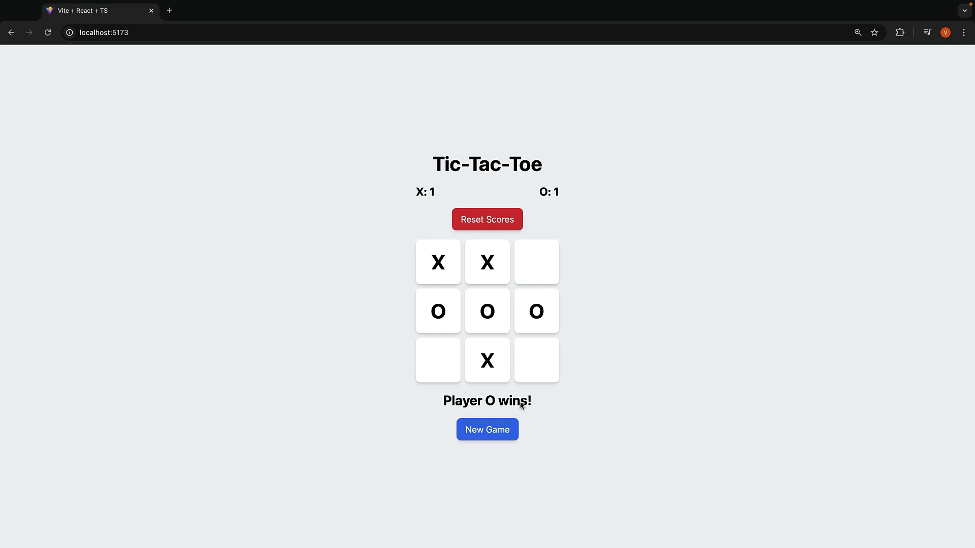
left_click(500, 222)
Send the AI the request to highlight winning tiles green, and save its suggested App.tsx changes.
key("super+Tab")
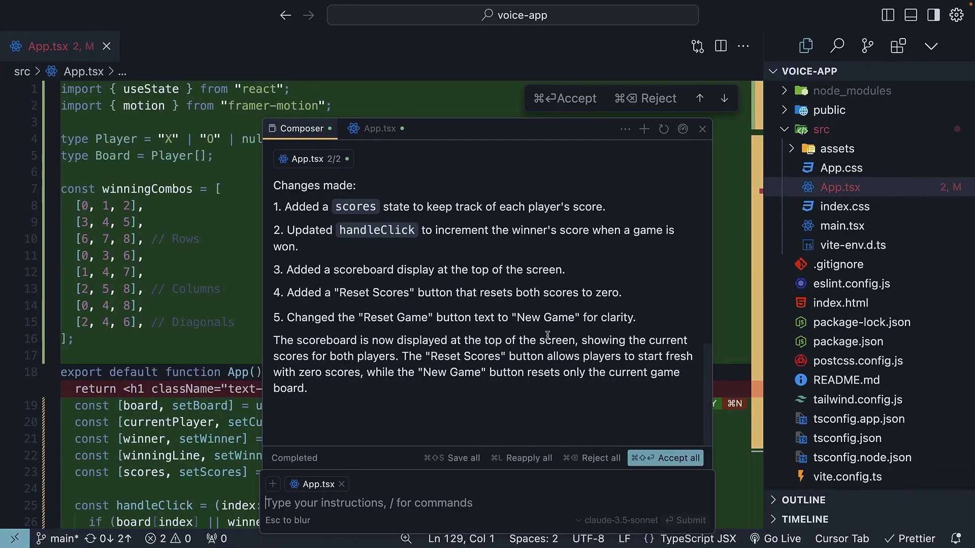
type("listening")
key("Return")
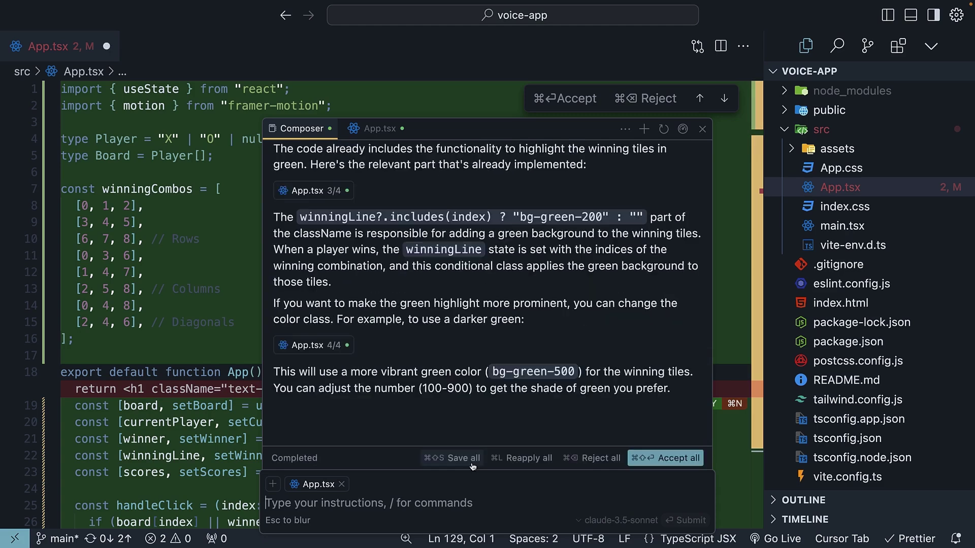
left_click(465, 459)
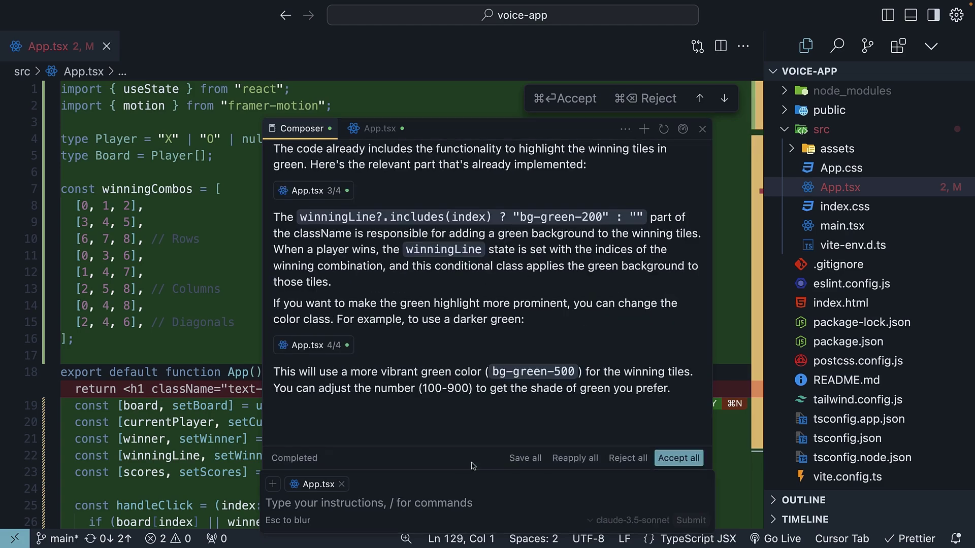
Play a game where O takes centre, top-middle and bottom-middle, winning the middle column.
left_click(500, 499)
key("super+Tab")
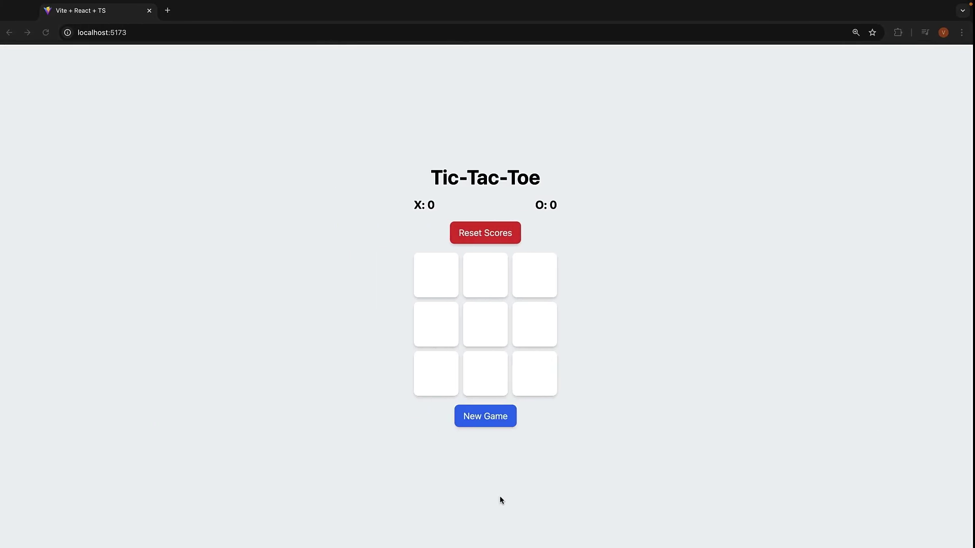
left_click(437, 276)
left_click(488, 321)
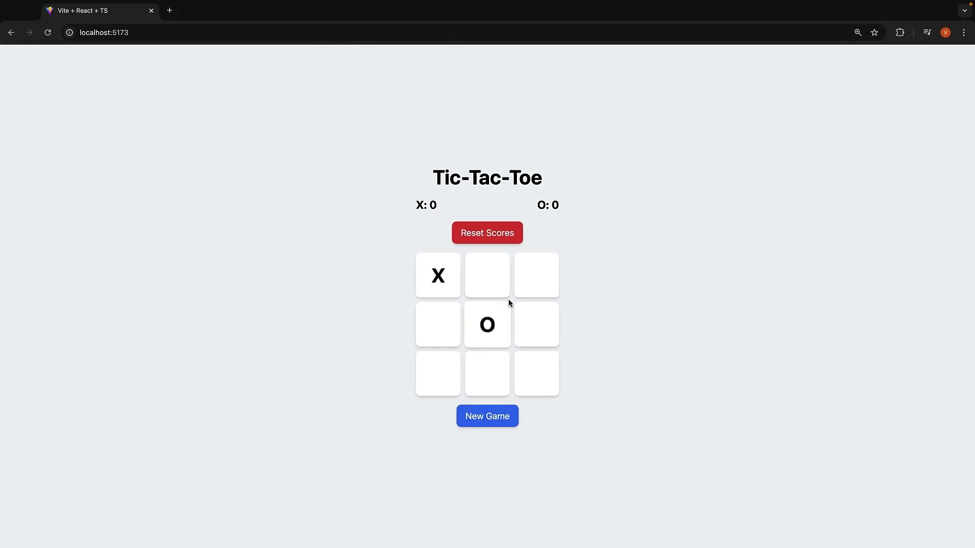
left_click(533, 278)
left_click(500, 291)
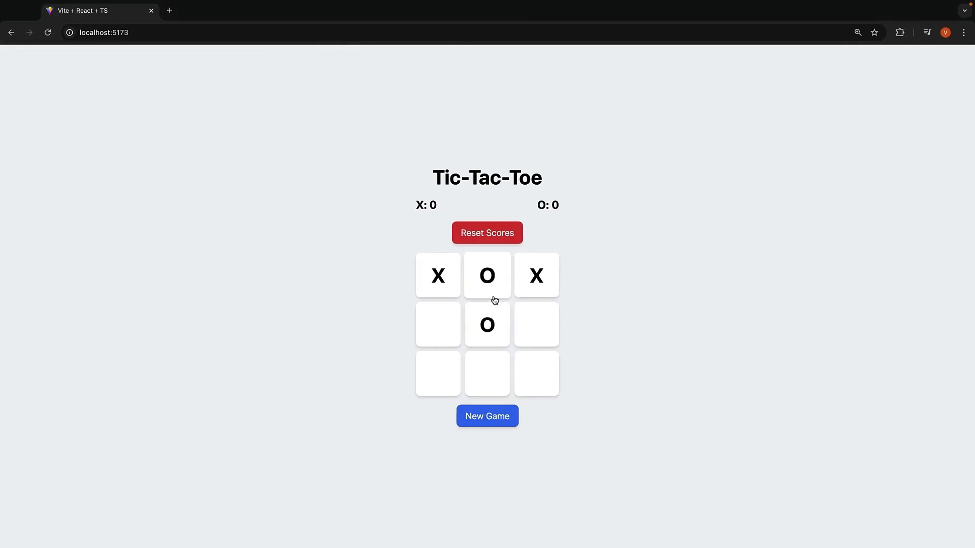
left_click(441, 327)
left_click(487, 380)
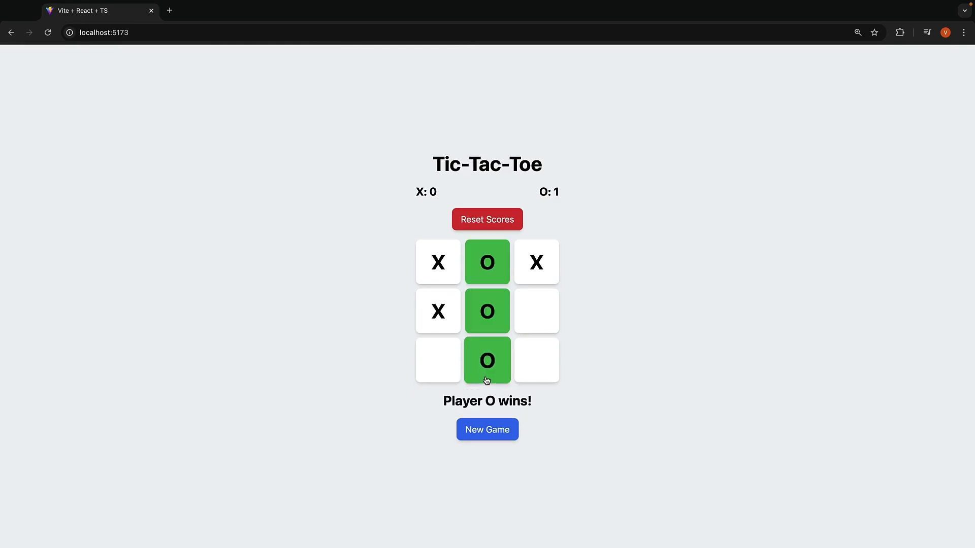